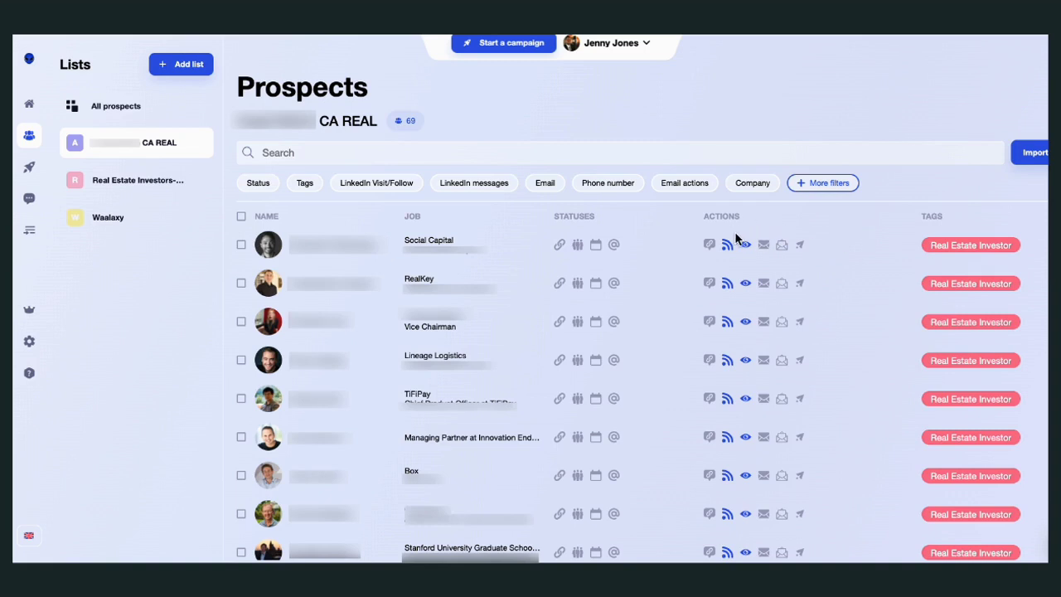
Draw an annotation arrow marking the first prospect's profile-visit action
mouse_move(761, 223)
left_mouse_down()
mouse_move(742, 236)
mouse_move(735, 225)
mouse_move(730, 238)
left_mouse_up()
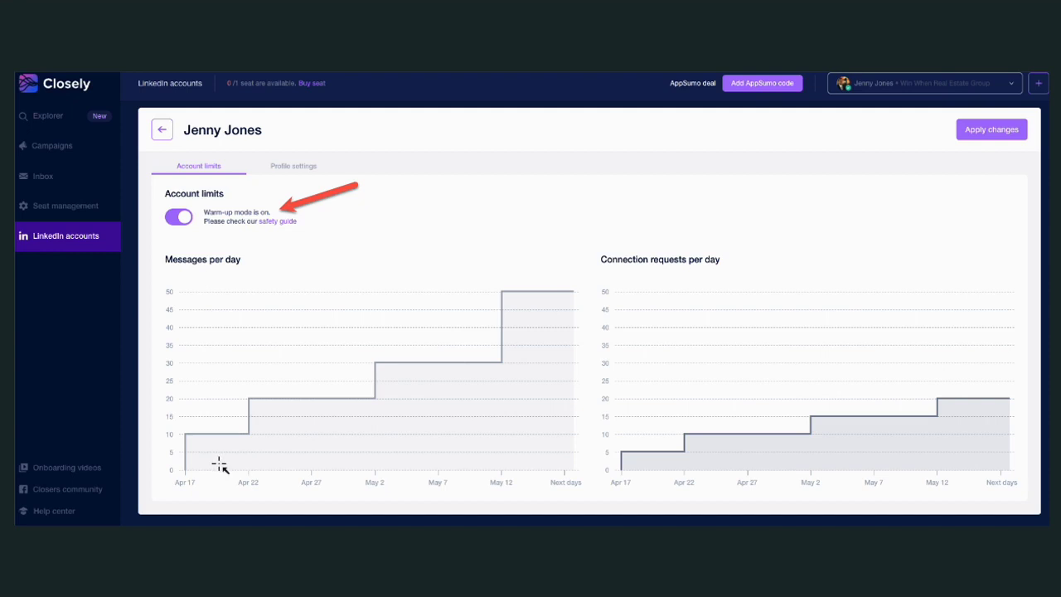
Draw red arrows at the Messages per day and Connection requests per day chart headings
left_click_drag(332, 242, 243, 269)
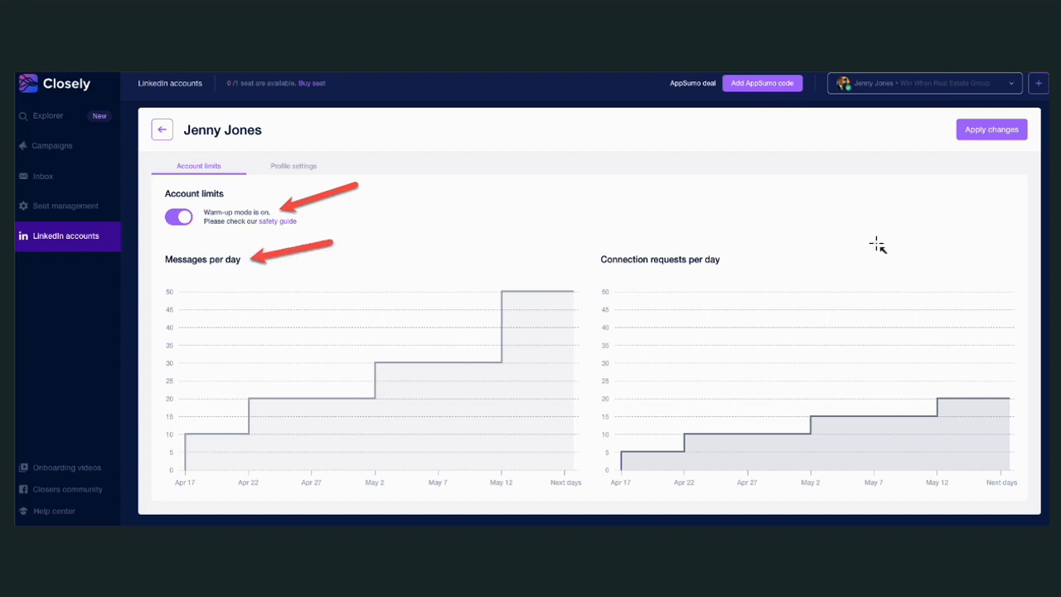
left_click_drag(864, 235, 735, 259)
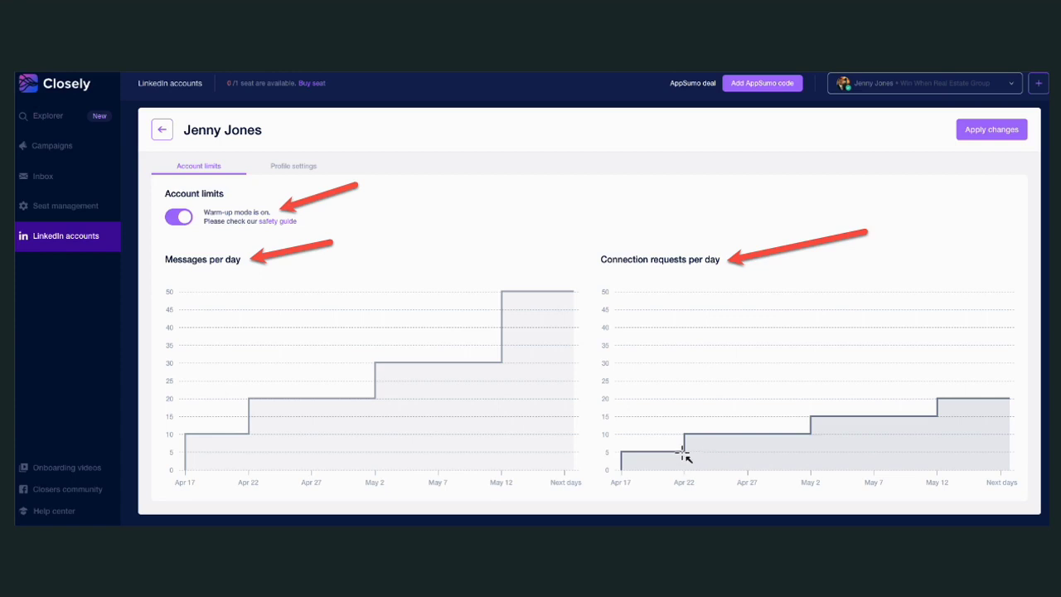
Arrow the connection chart's May 2 and May 12 steps, the post-May 12 limit, and its upward trend
left_click_drag(680, 419, 792, 420)
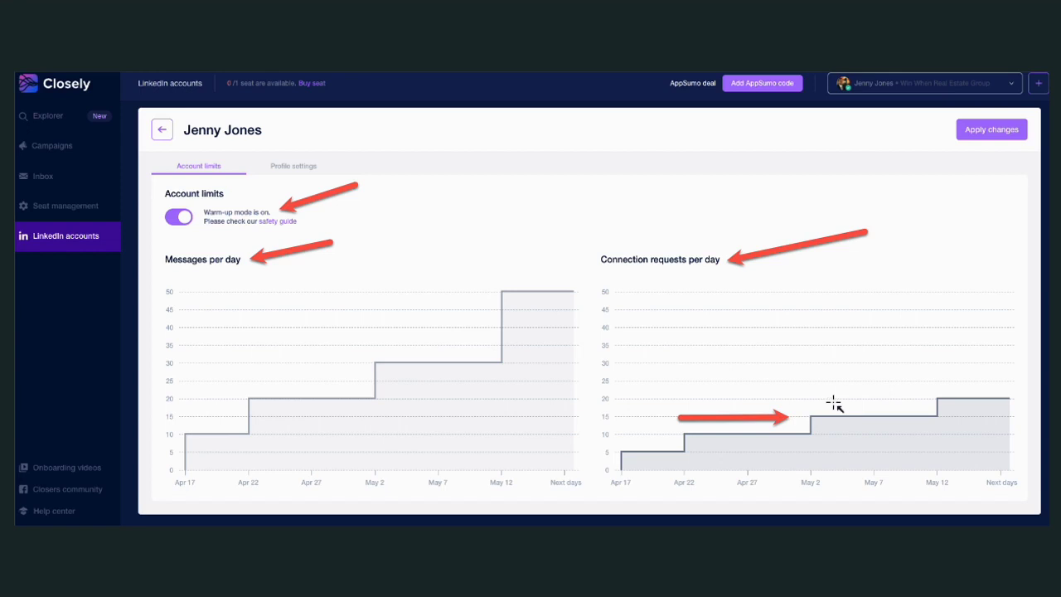
left_click_drag(811, 405, 927, 405)
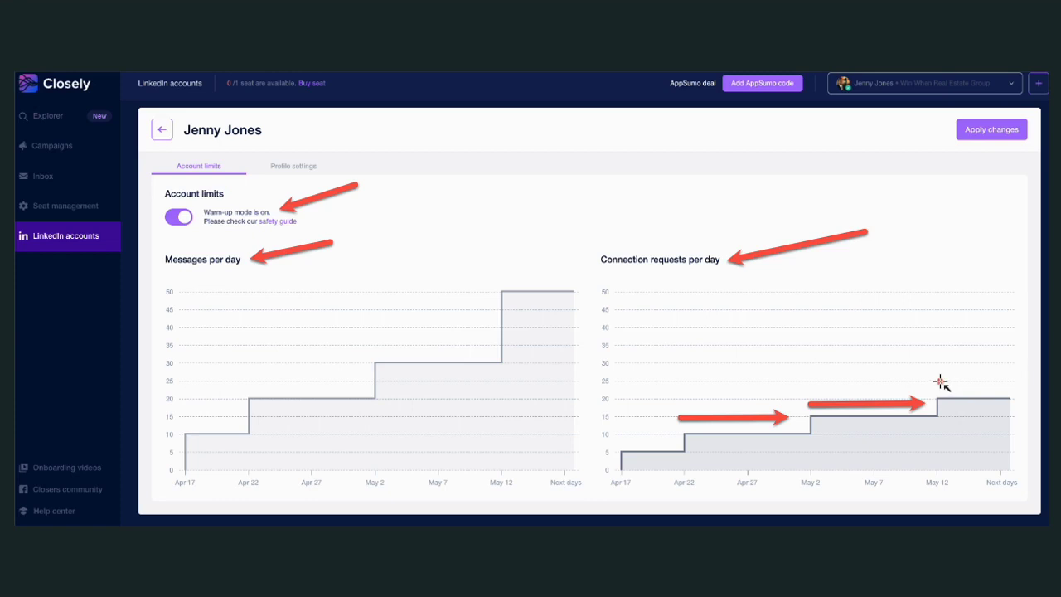
left_click_drag(941, 382, 1013, 379)
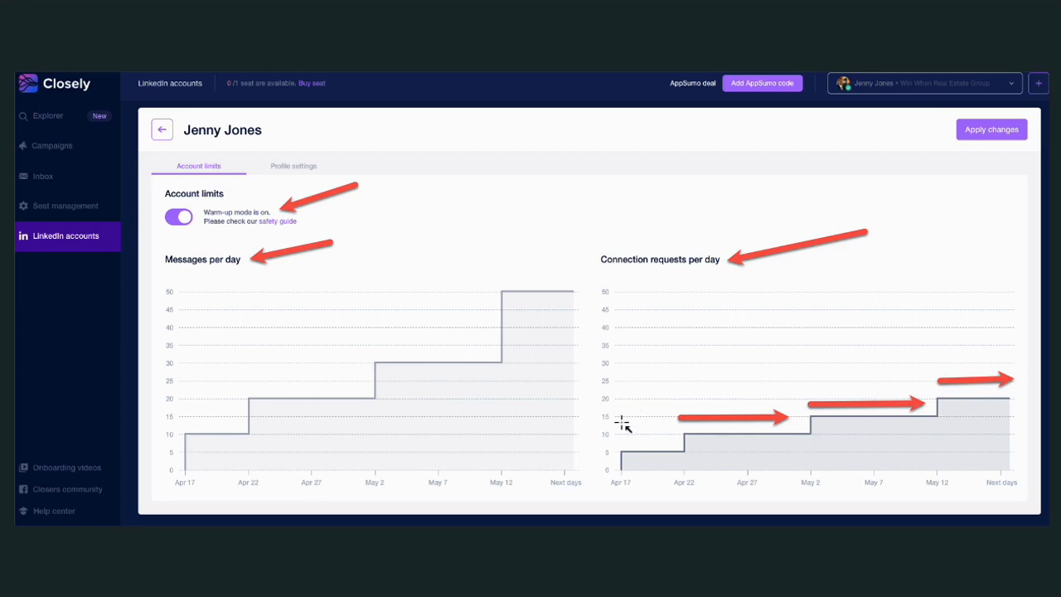
left_click_drag(623, 423, 952, 353)
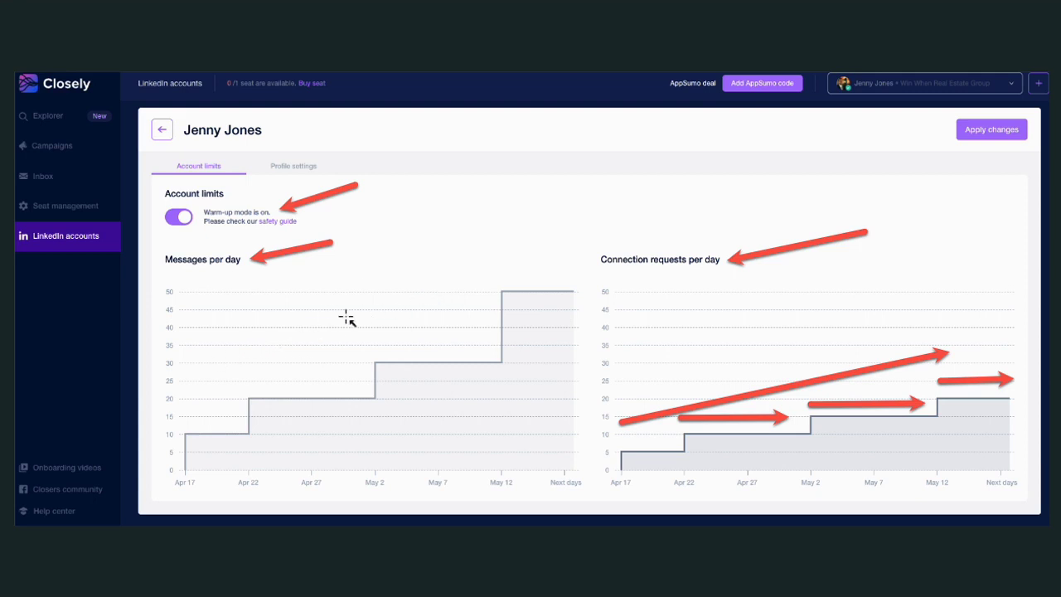
Draw a long red rising arrow across the Messages per day chart toward 50
left_click_drag(222, 359, 457, 292)
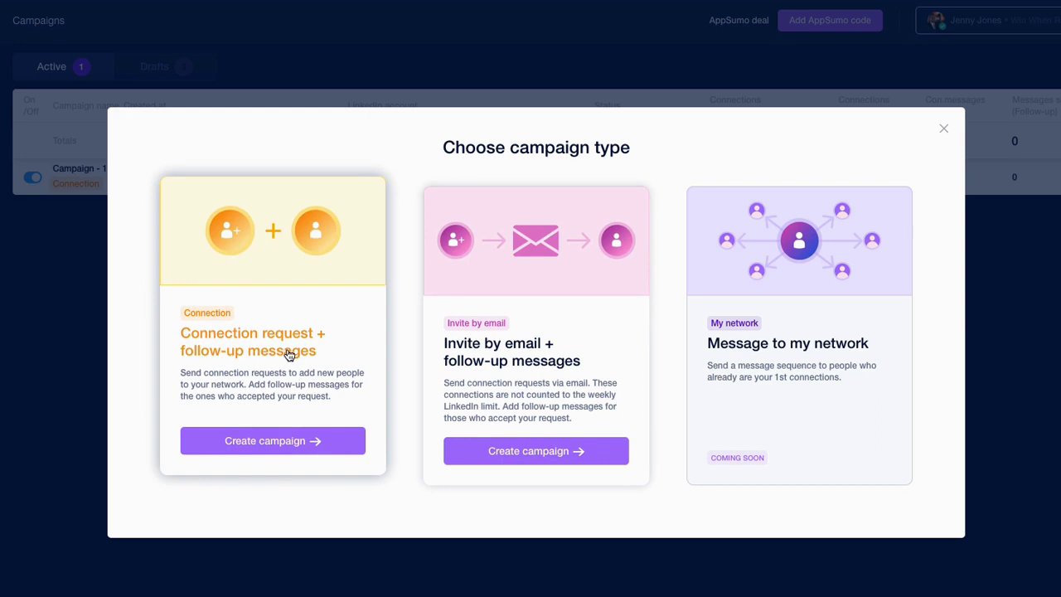
Create a connection-request campaign and set its audience source to Import from CSV
left_click(276, 442)
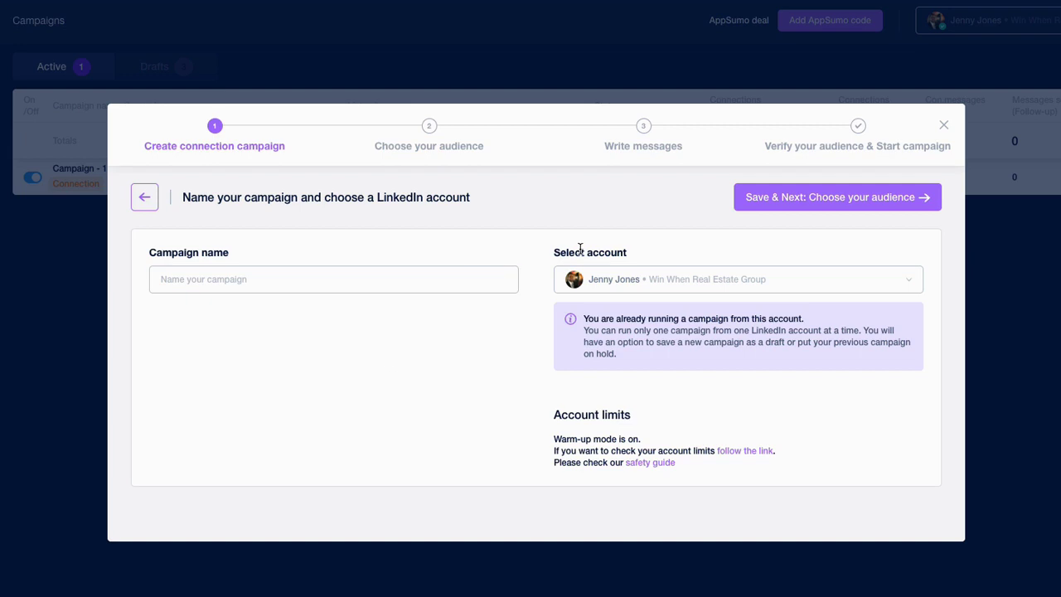
left_click(788, 200)
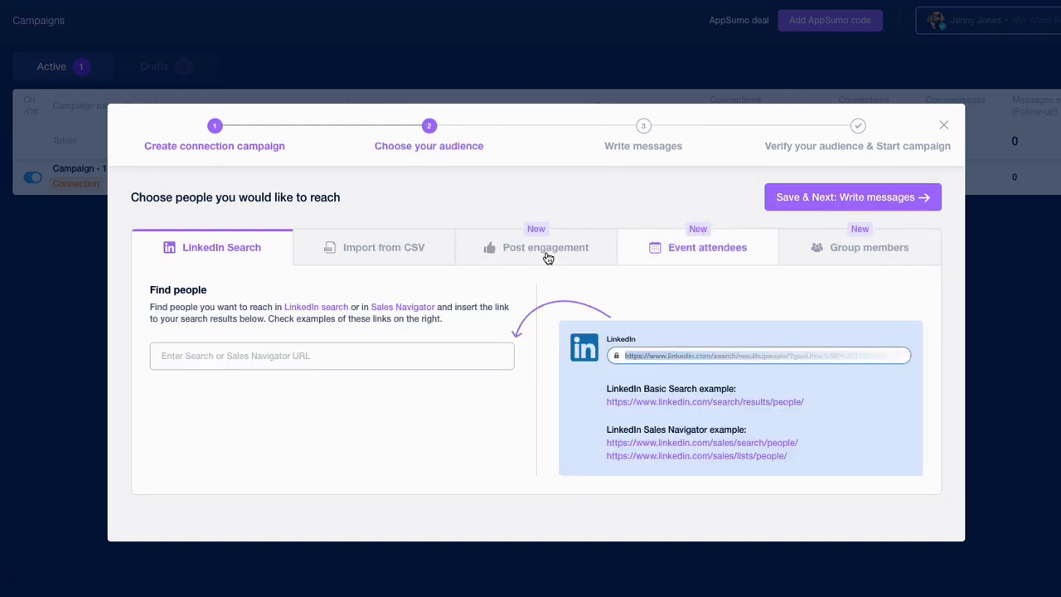
left_click(410, 252)
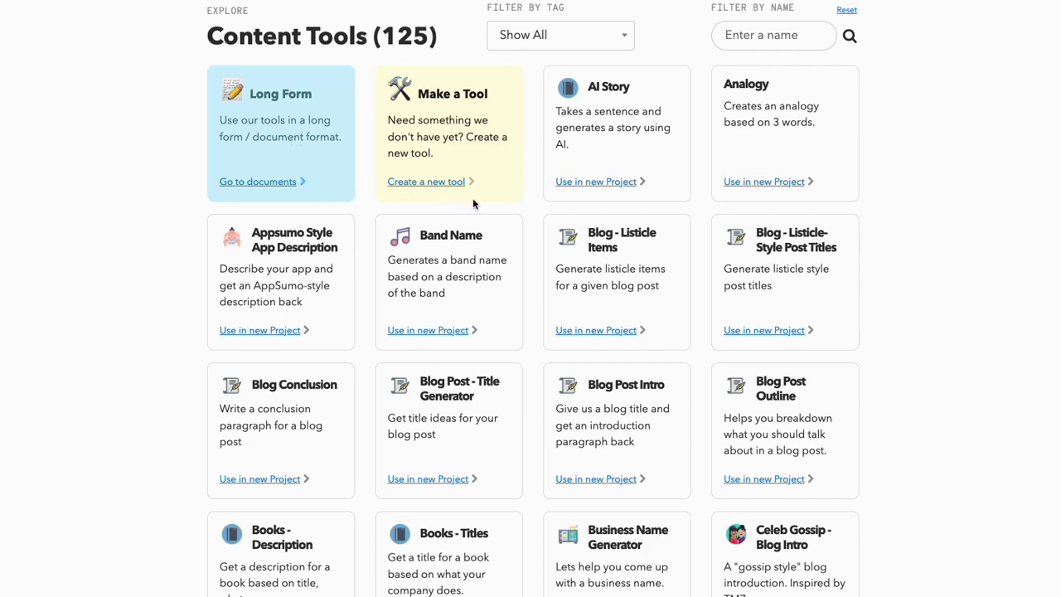
Scroll the Content Tools grid down to the LinkedIn Networking Outreach card
scroll(509, 215, "down", 1)
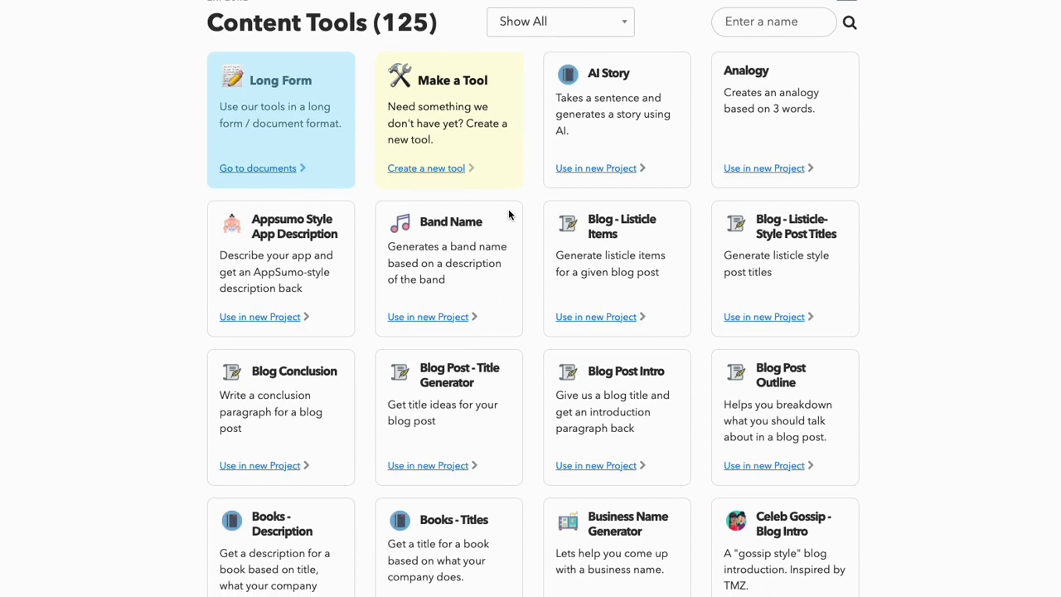
scroll(509, 218, "up", 2)
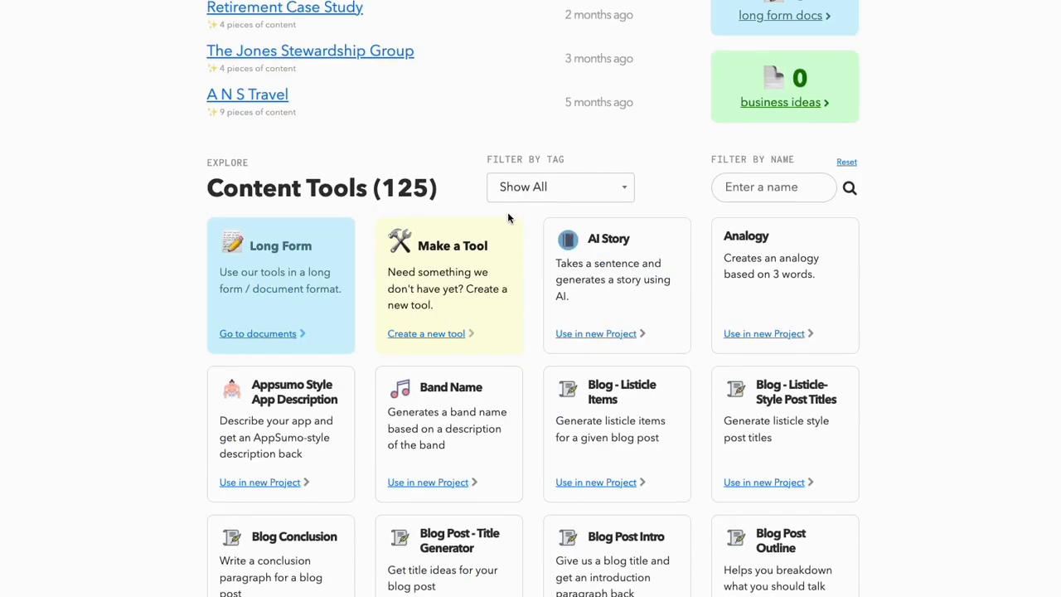
scroll(504, 220, "down", 3)
scroll(504, 218, "up", 1)
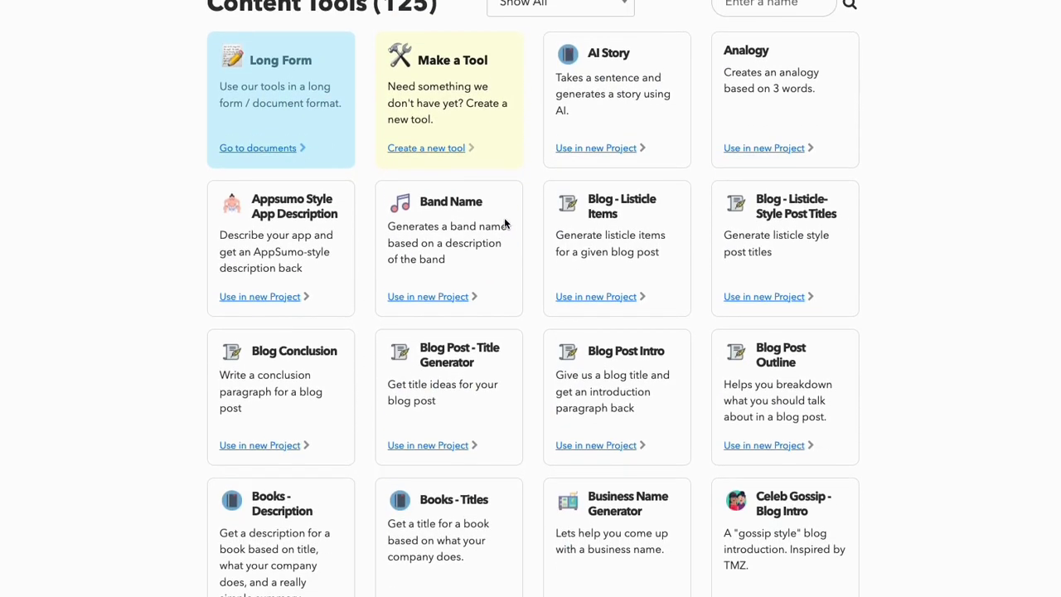
scroll(503, 219, "down", 1)
scroll(502, 224, "down", 5)
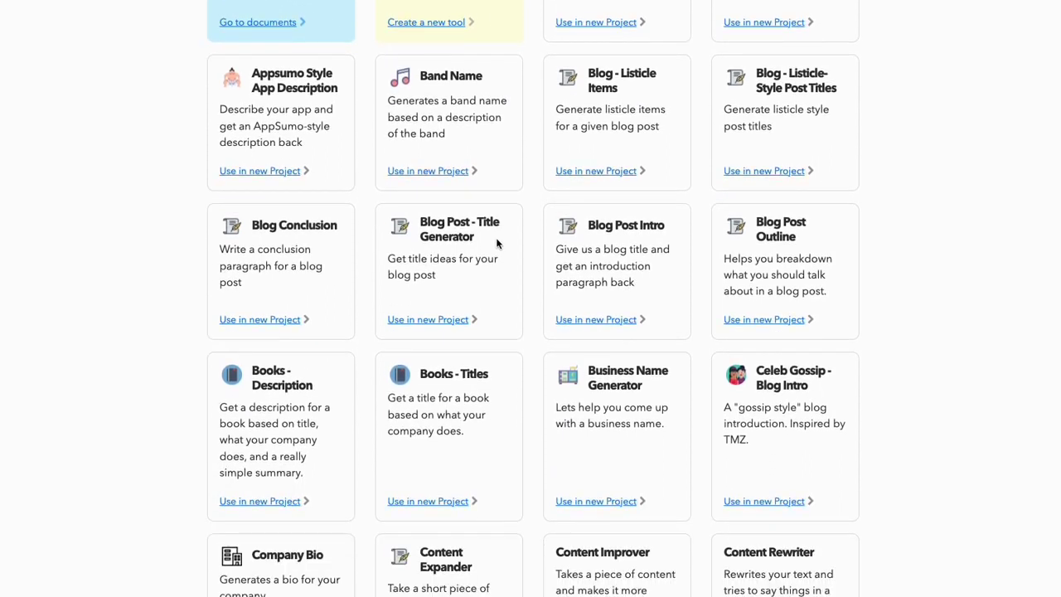
scroll(496, 243, "down", 10)
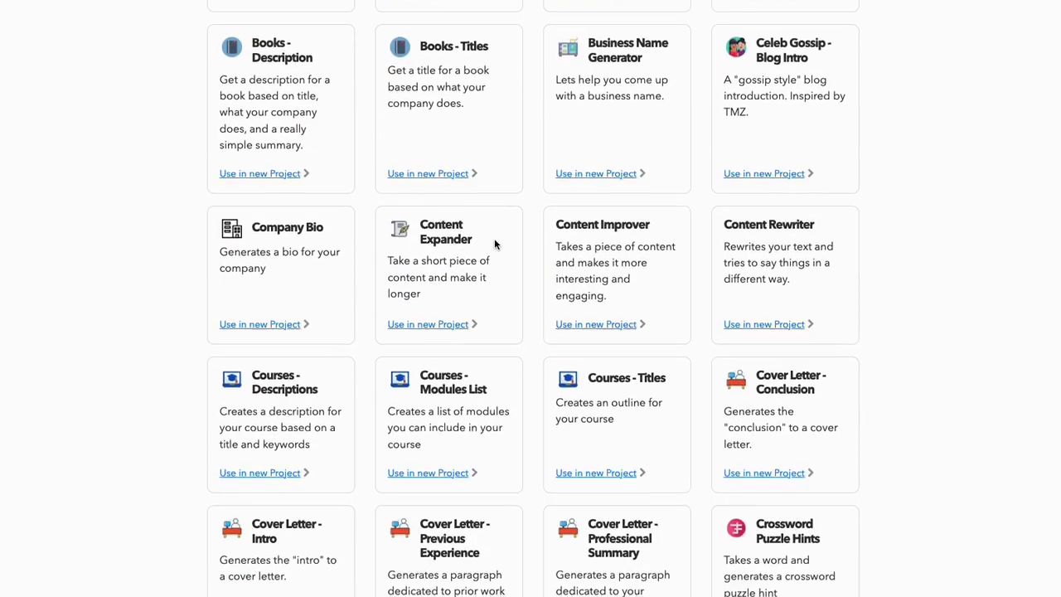
scroll(491, 247, "down", 9)
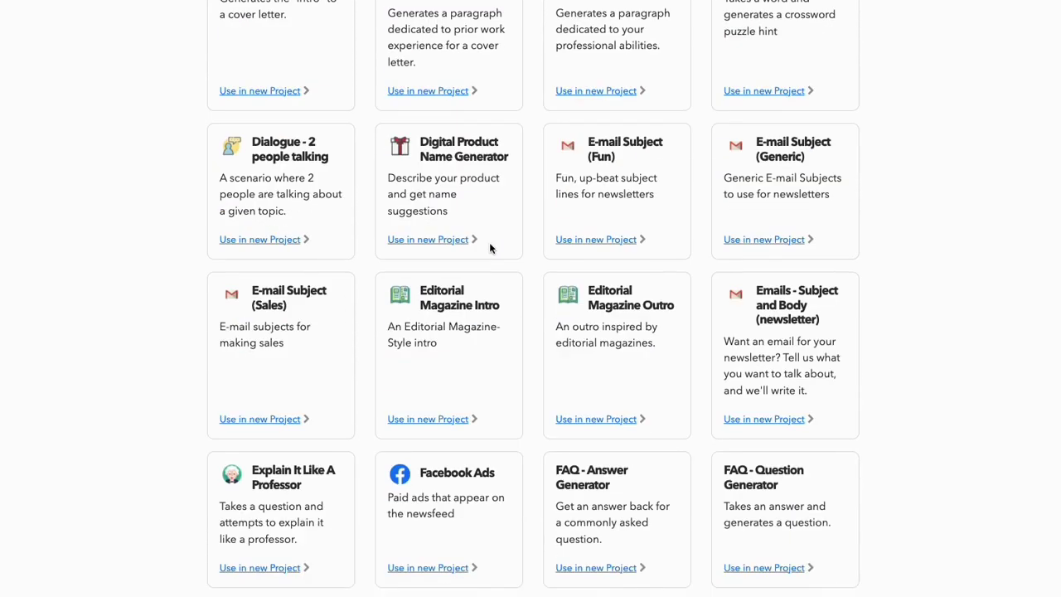
scroll(489, 249, "down", 9)
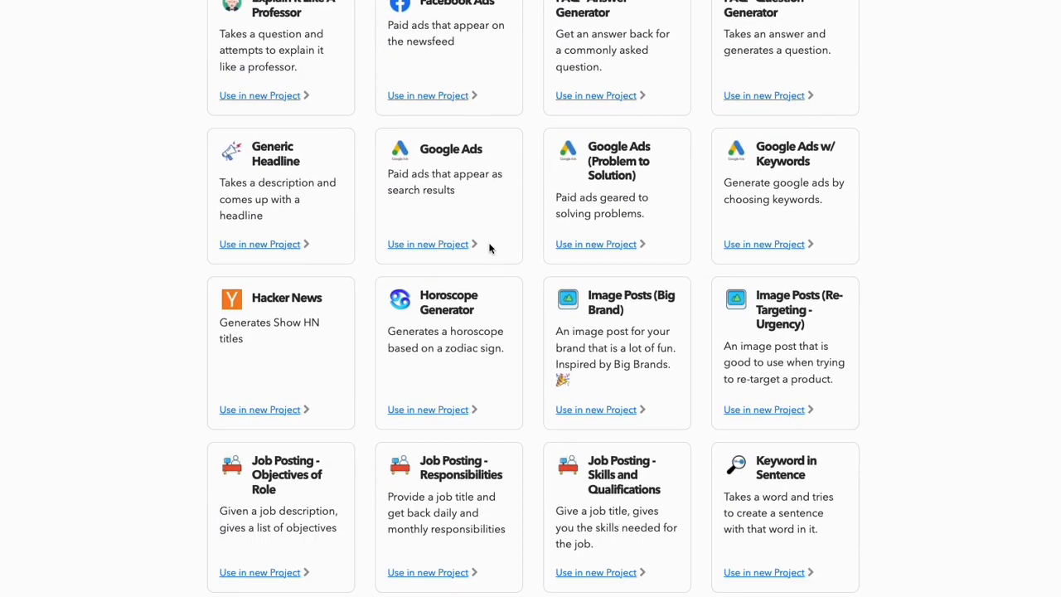
scroll(489, 249, "down", 3)
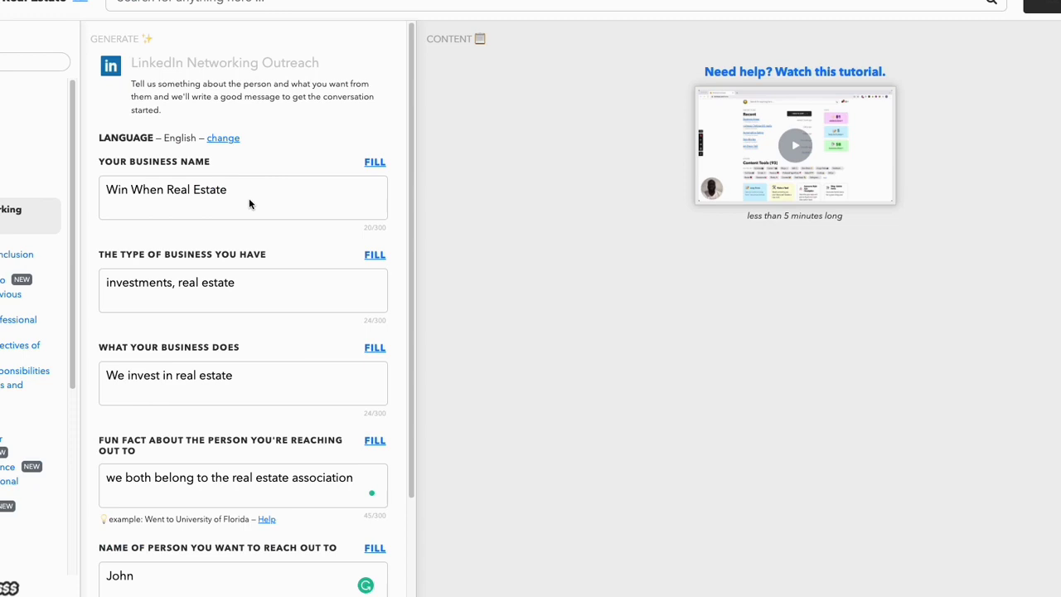
Review the Win When Real Estate outreach form, revisit the goal field, and generate messages
scroll(225, 253, "down", 1)
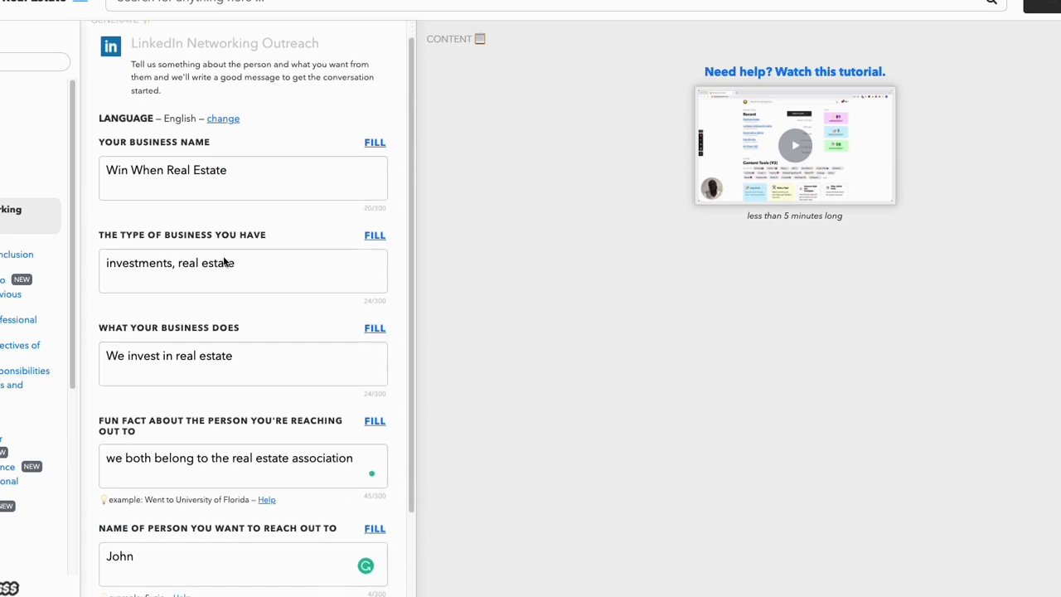
scroll(223, 258, "down", 1)
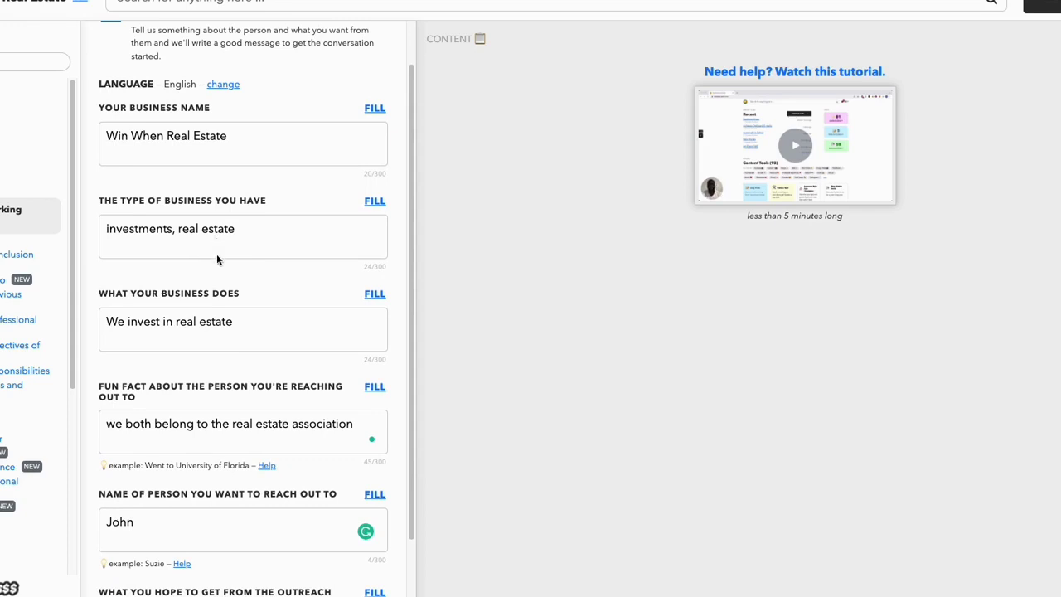
scroll(218, 253, "down", 2)
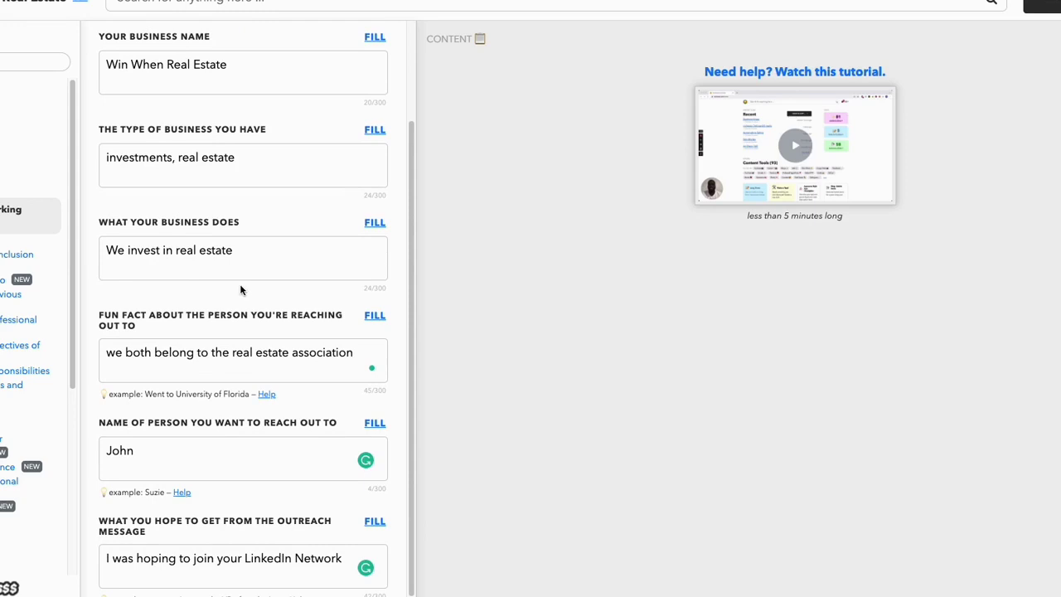
scroll(229, 320, "down", 1)
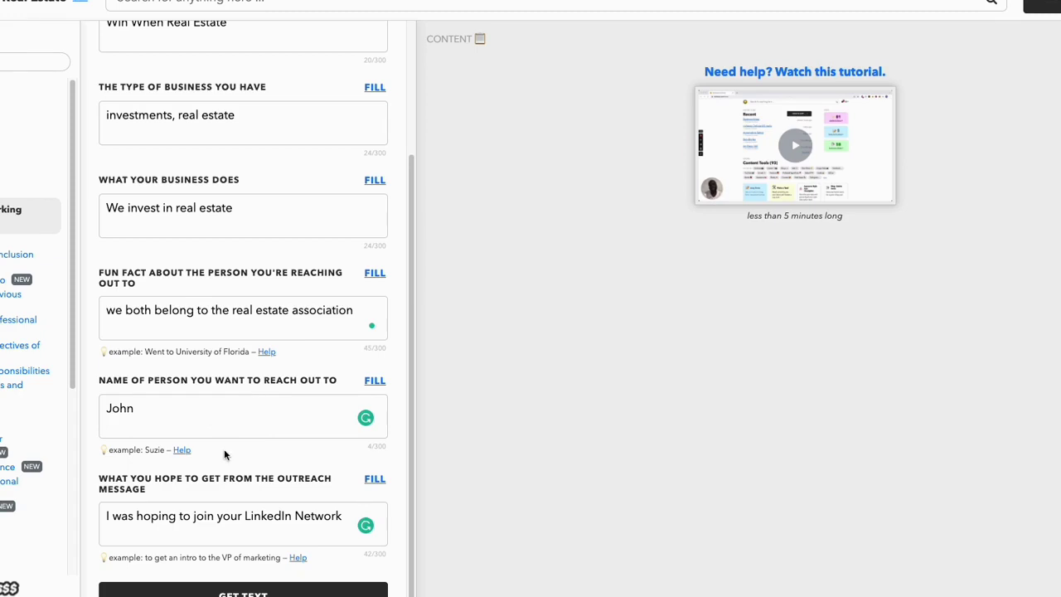
left_click(342, 516)
left_click(243, 591)
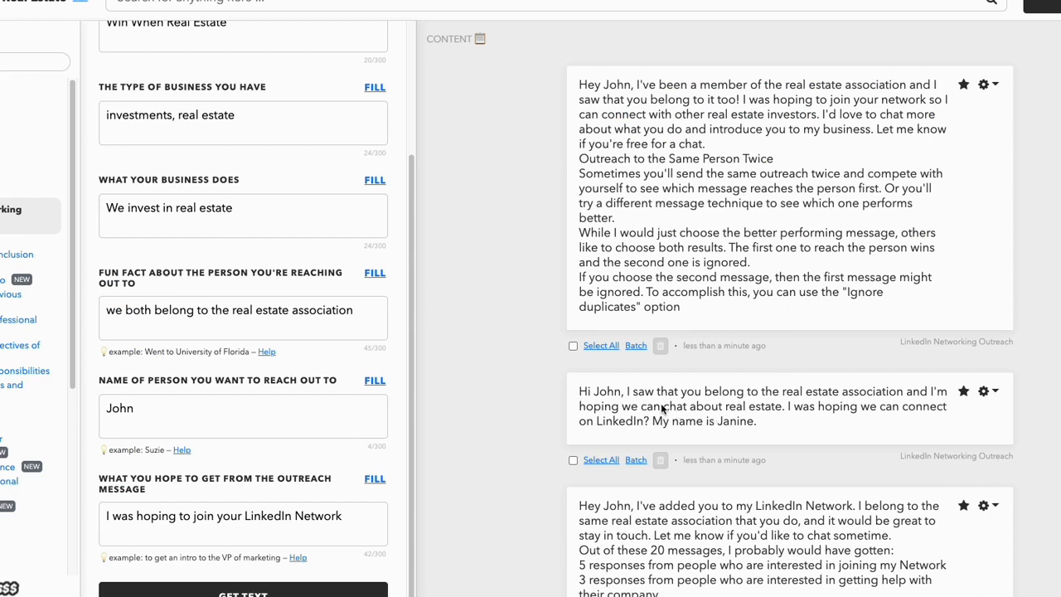
scroll(662, 406, "down", 1)
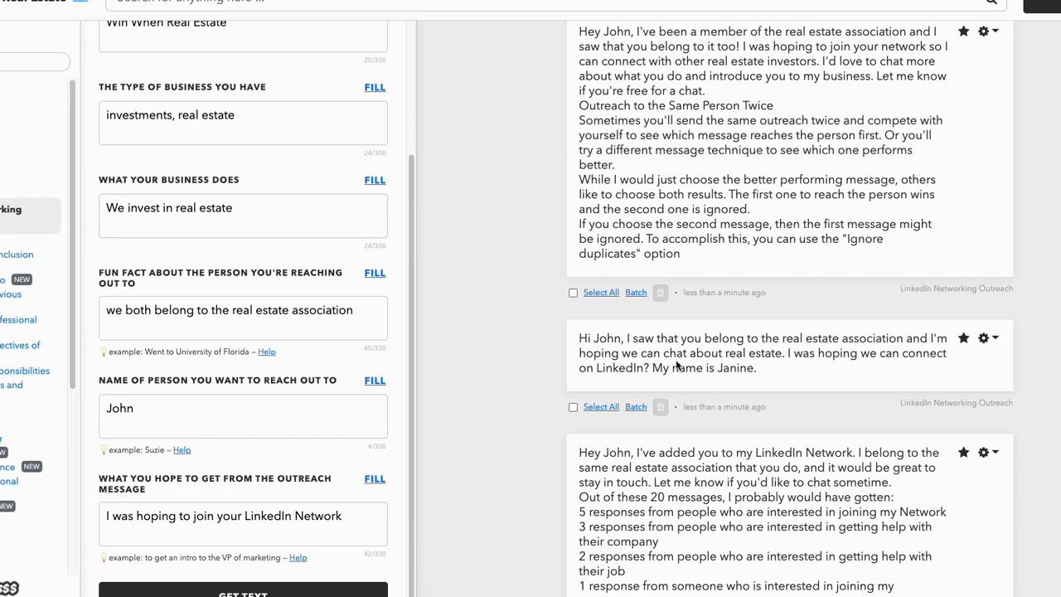
scroll(680, 334, "up", 1)
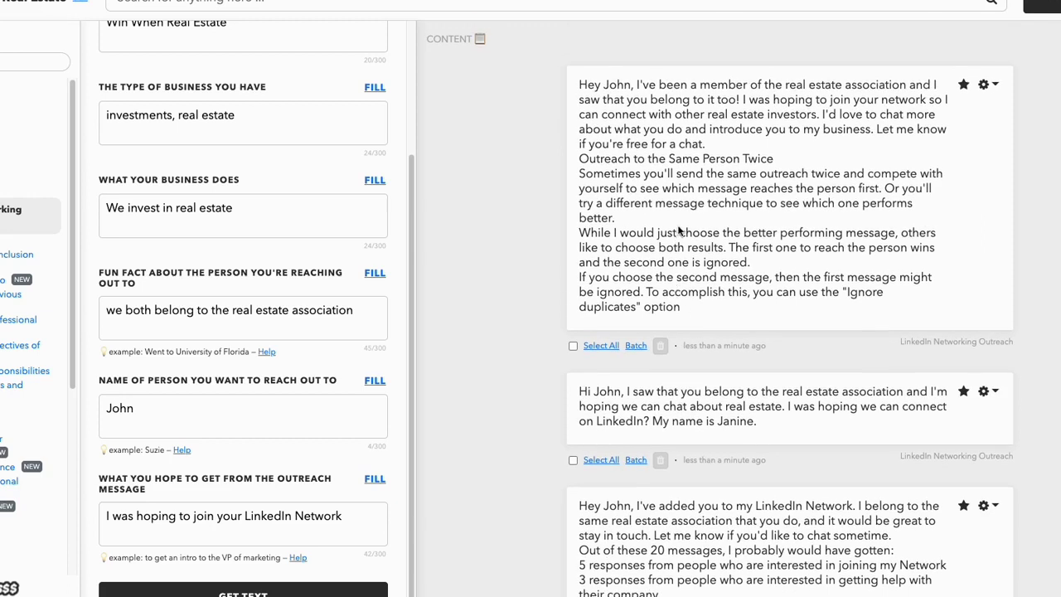
scroll(678, 231, "down", 3)
scroll(679, 230, "down", 1)
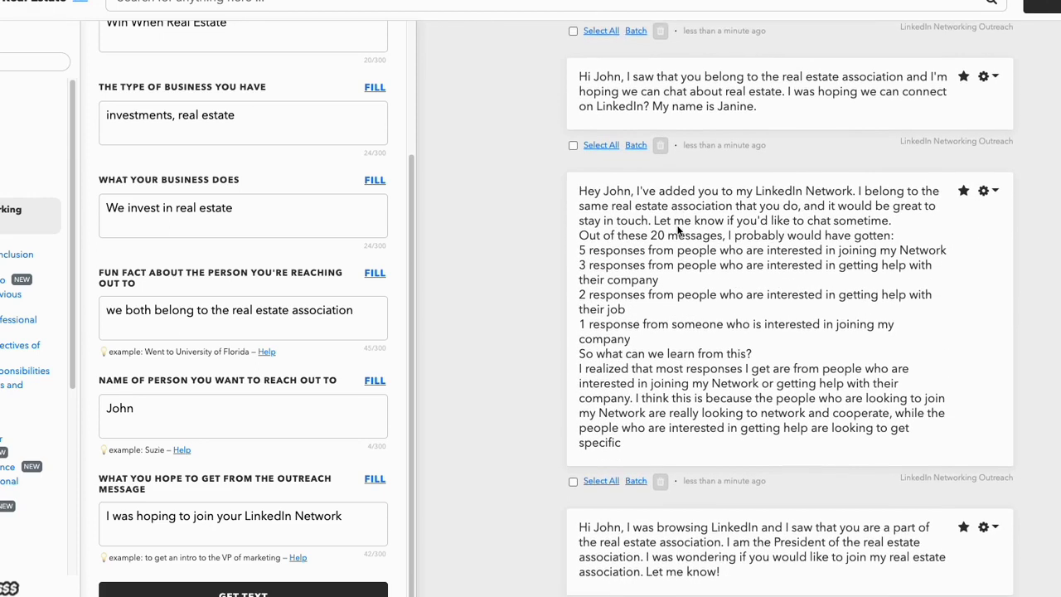
scroll(679, 230, "up", 3)
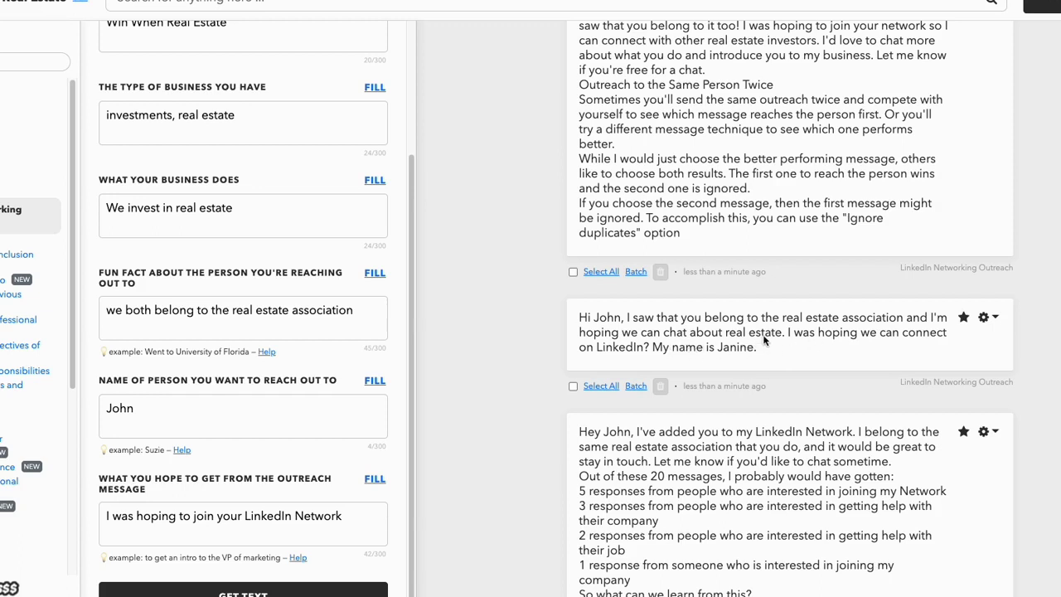
scroll(764, 340, "down", 3)
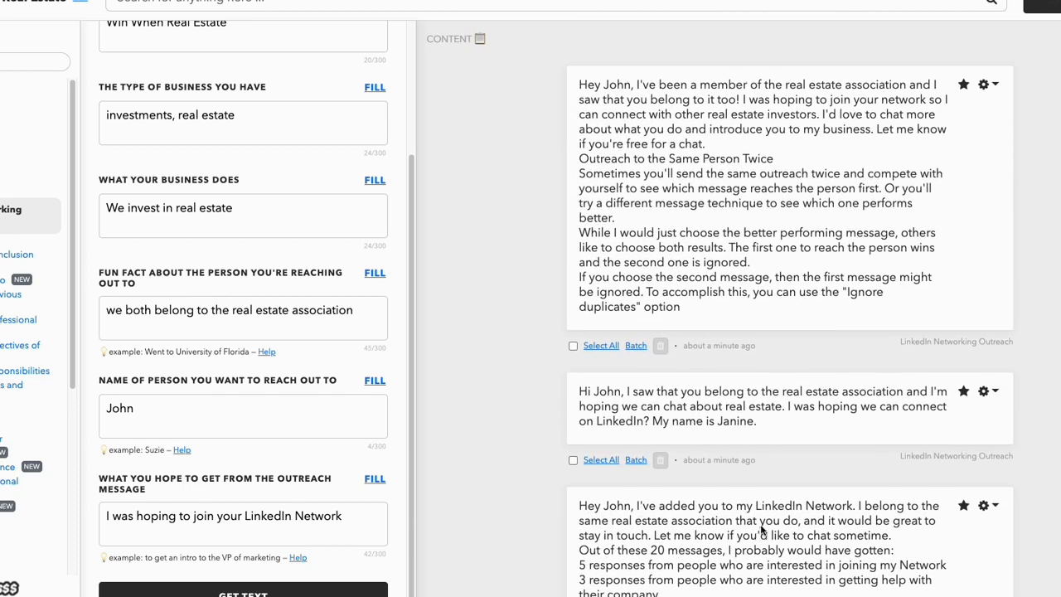
scroll(728, 481, "down", 3)
scroll(729, 485, "down", 2)
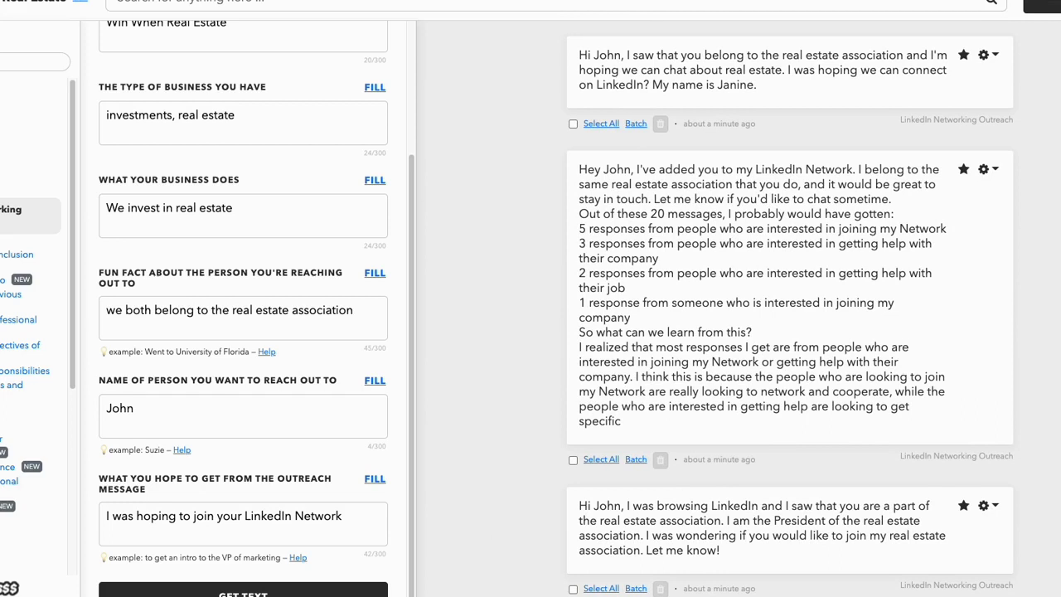
Generate another batch of LinkedIn outreach messages for the contact
left_click(243, 593)
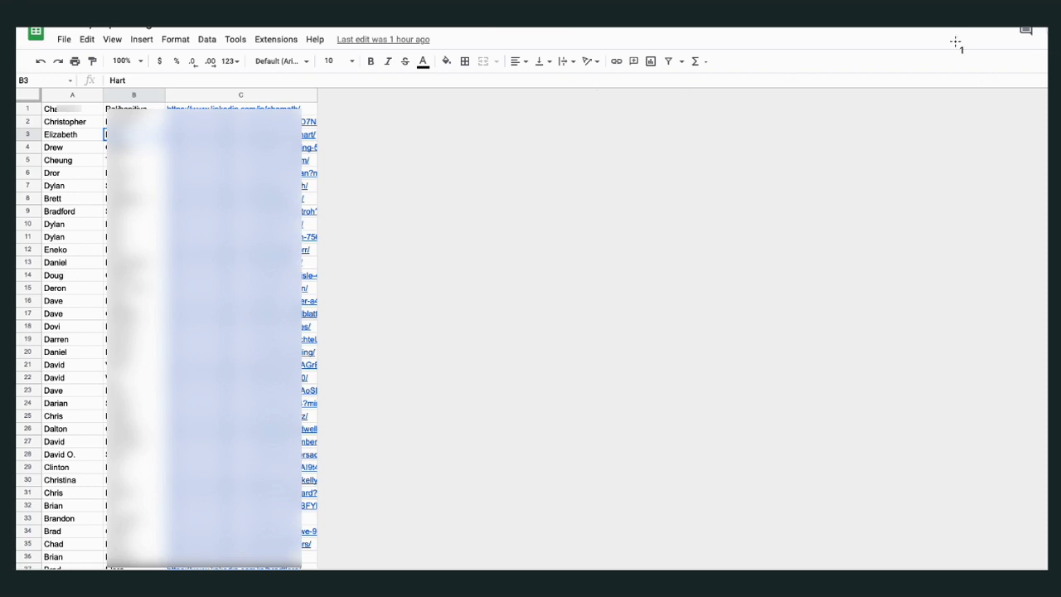
Badge columns A, B, C as 1, 2, 3 and point an arrow at row 1's LinkedIn URL
left_click(76, 90)
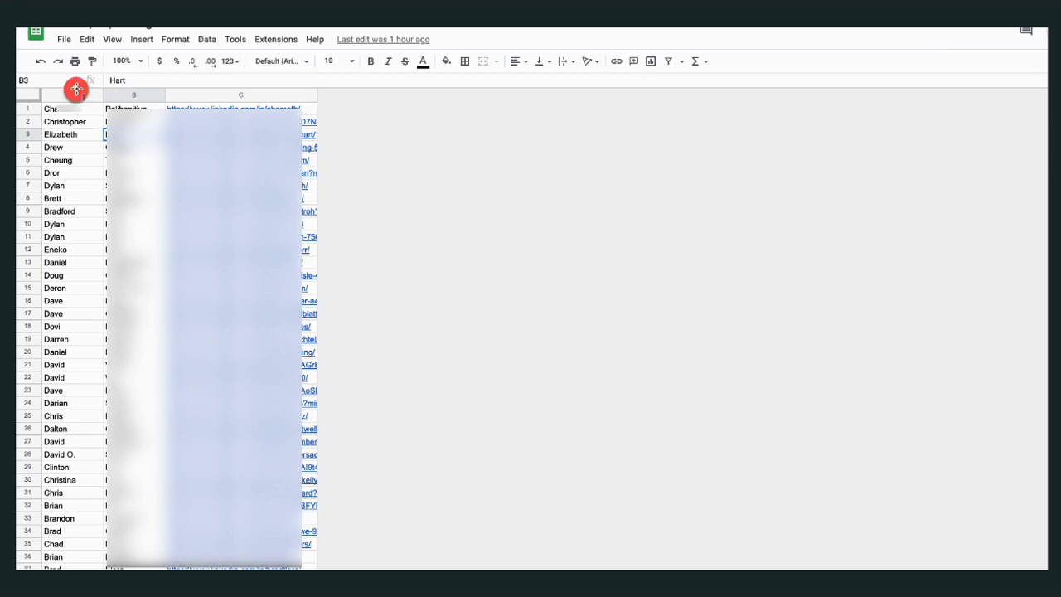
left_click(138, 86)
left_click(226, 88)
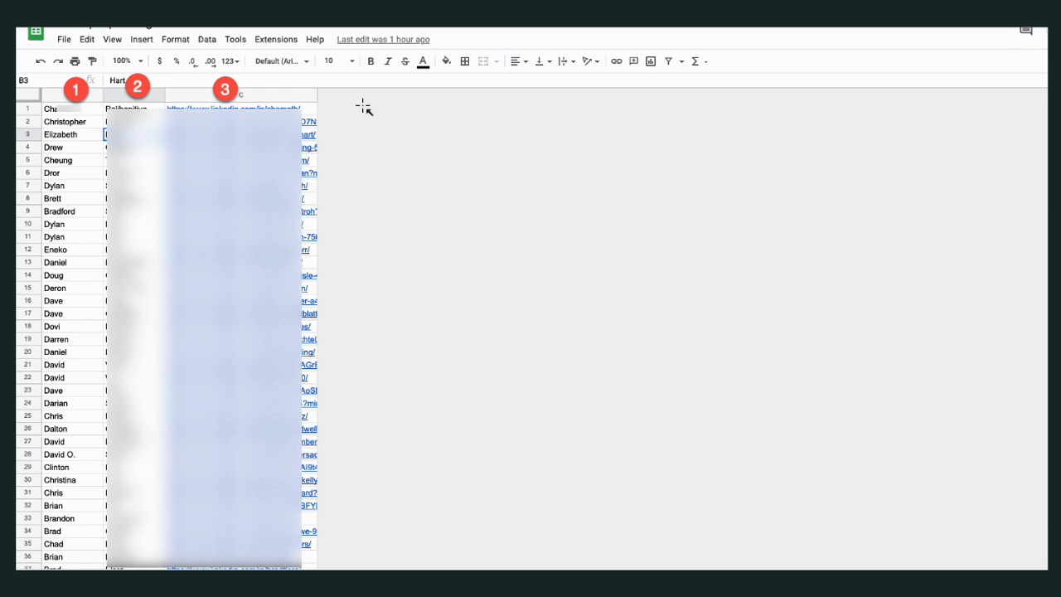
left_click_drag(387, 106, 326, 105)
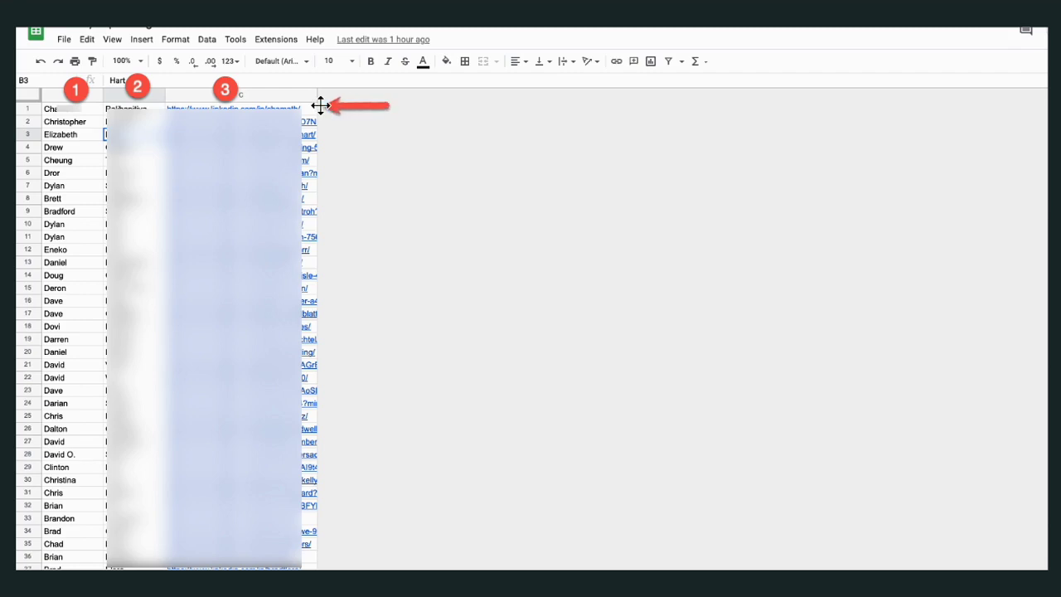